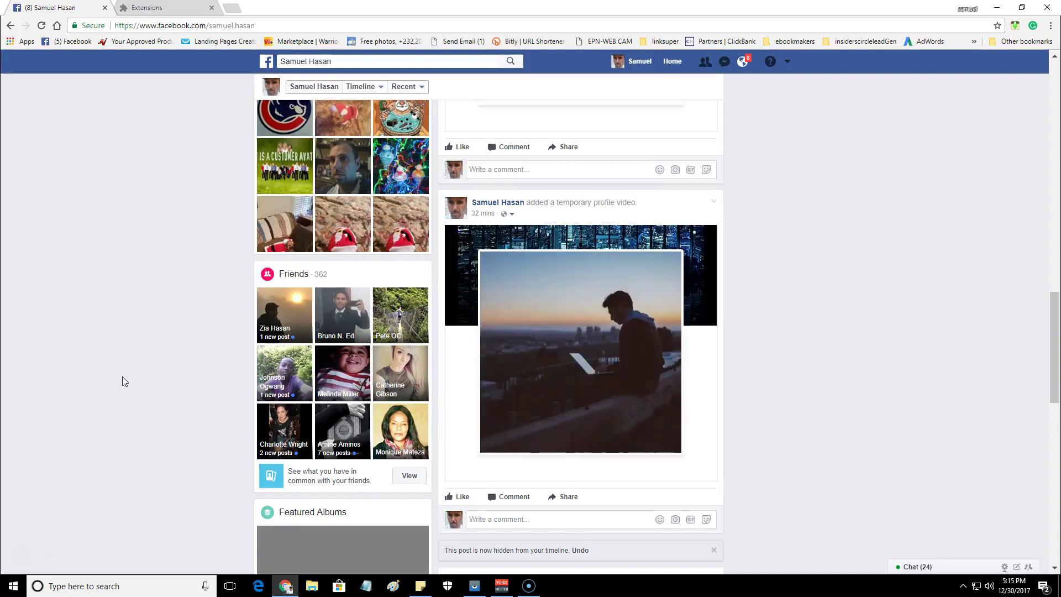
Step: Review the temporary profile video post, then minimize Chrome to show the Vysor phone window
left_click(1054, 184)
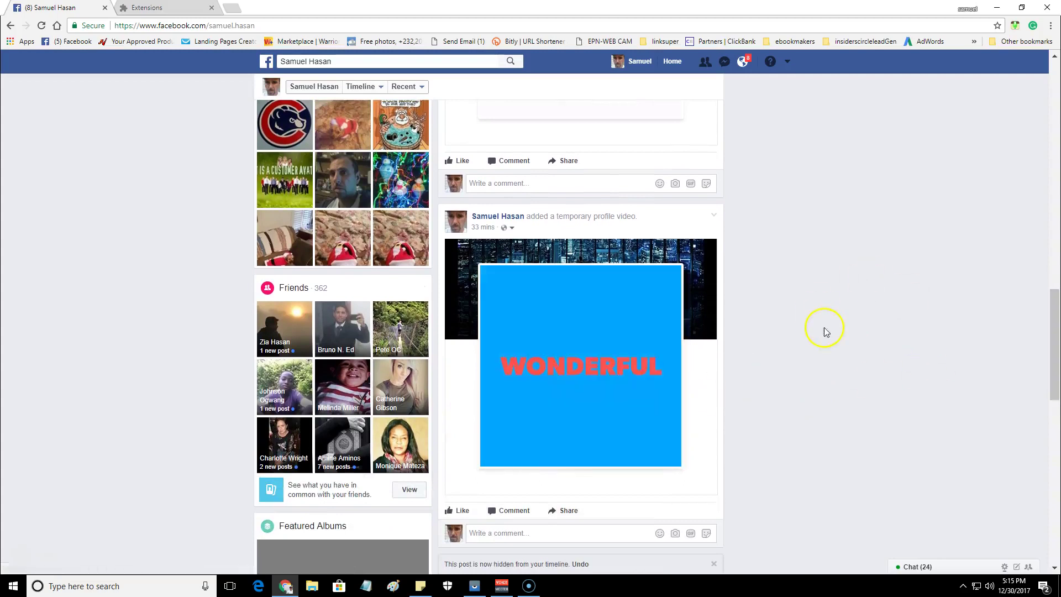
left_click(998, 8)
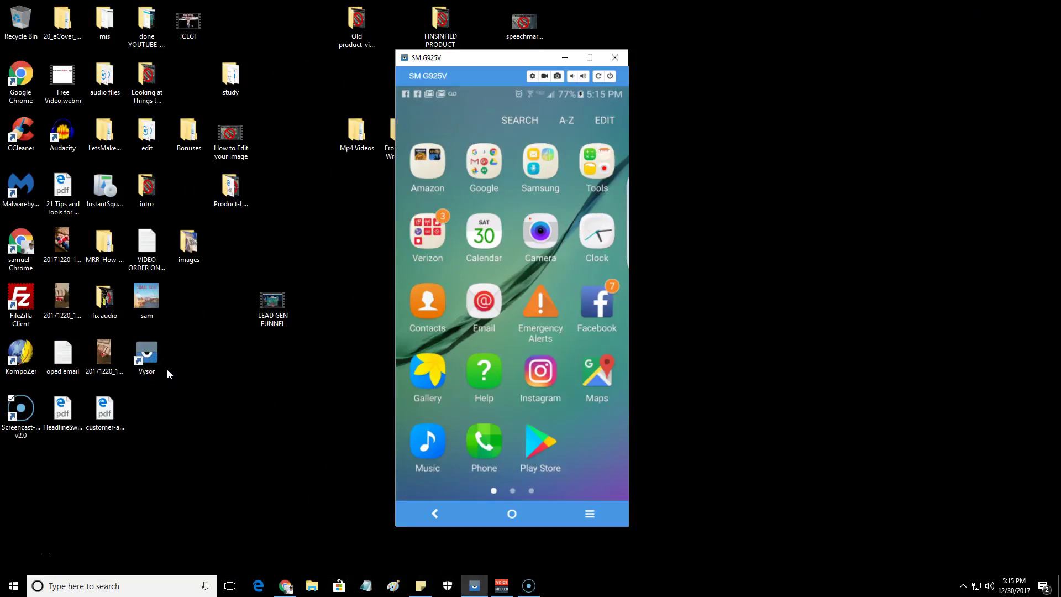
Step: Check Vysor in Chrome's Extensions list, then minimize Chrome to return to the mirrored phone
left_click(145, 356)
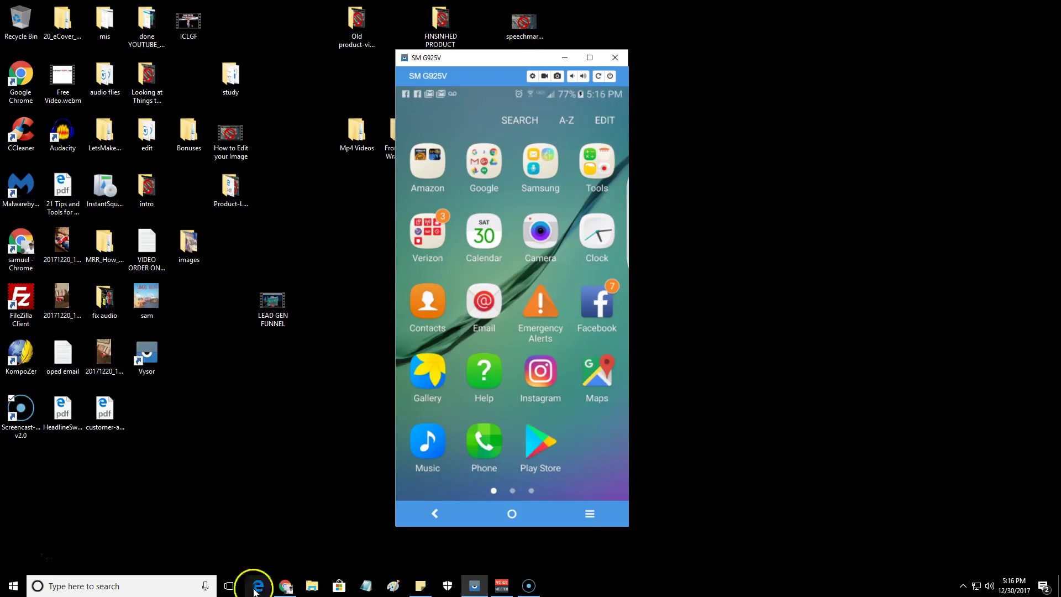
left_click(283, 584)
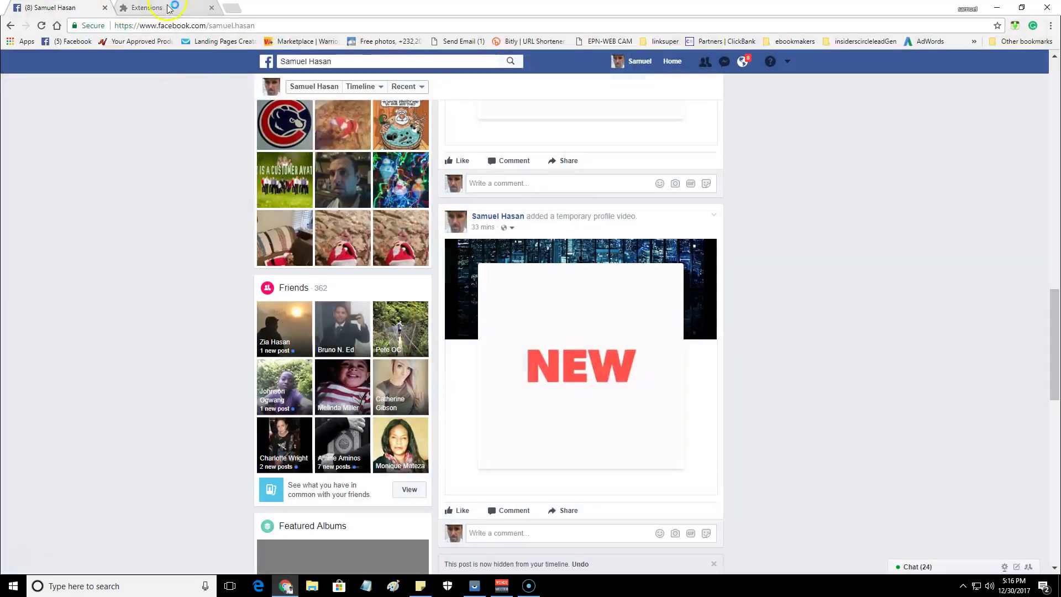
left_click(160, 8)
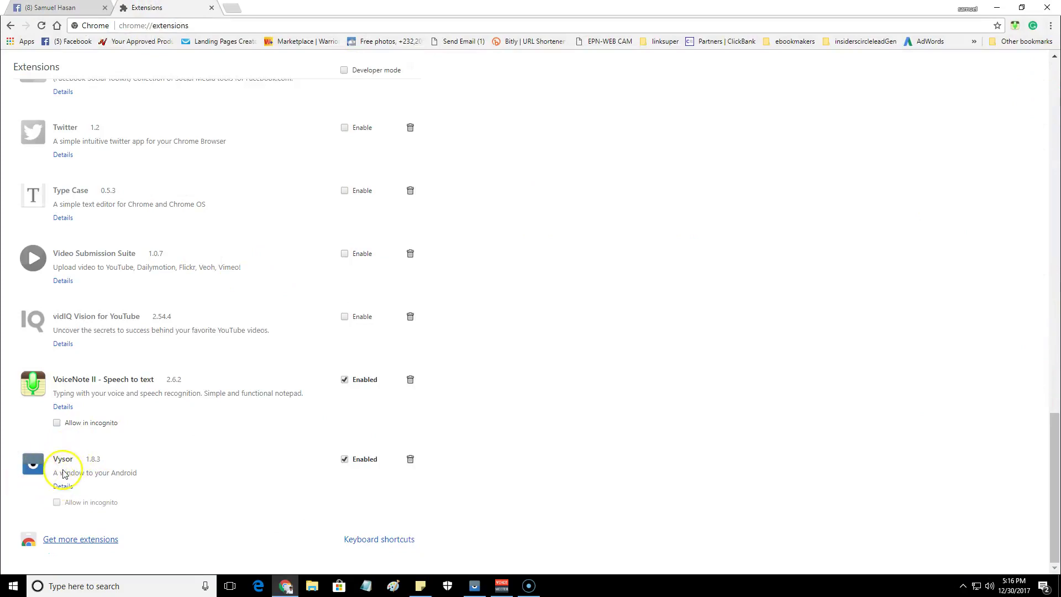
left_click(996, 9)
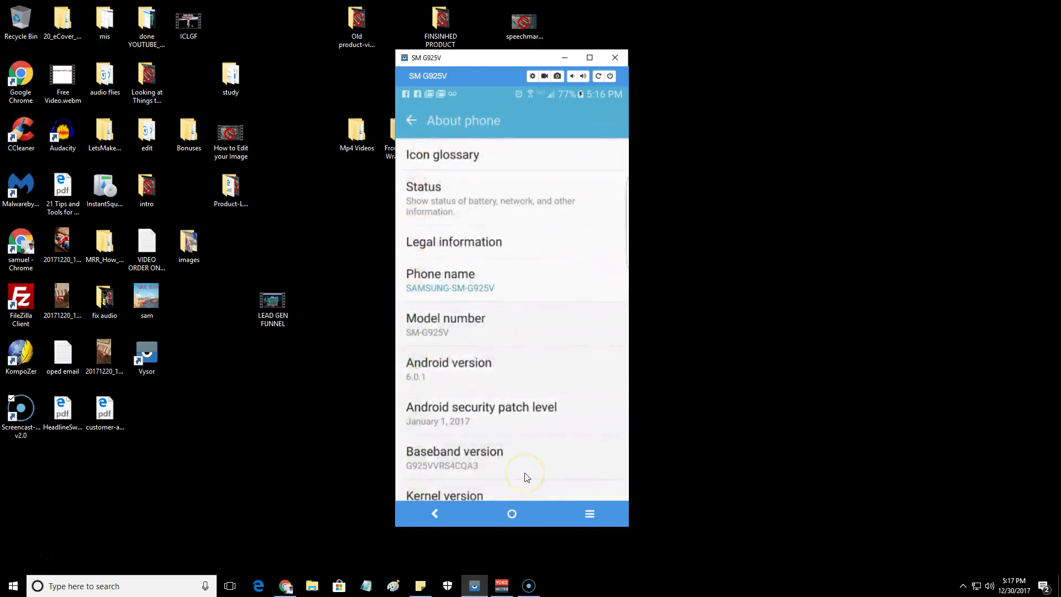
Step: Scroll About phone to Build number and tap it twice to confirm developer mode is on
scroll(527, 478, "down", 3)
scroll(526, 478, "down", 3)
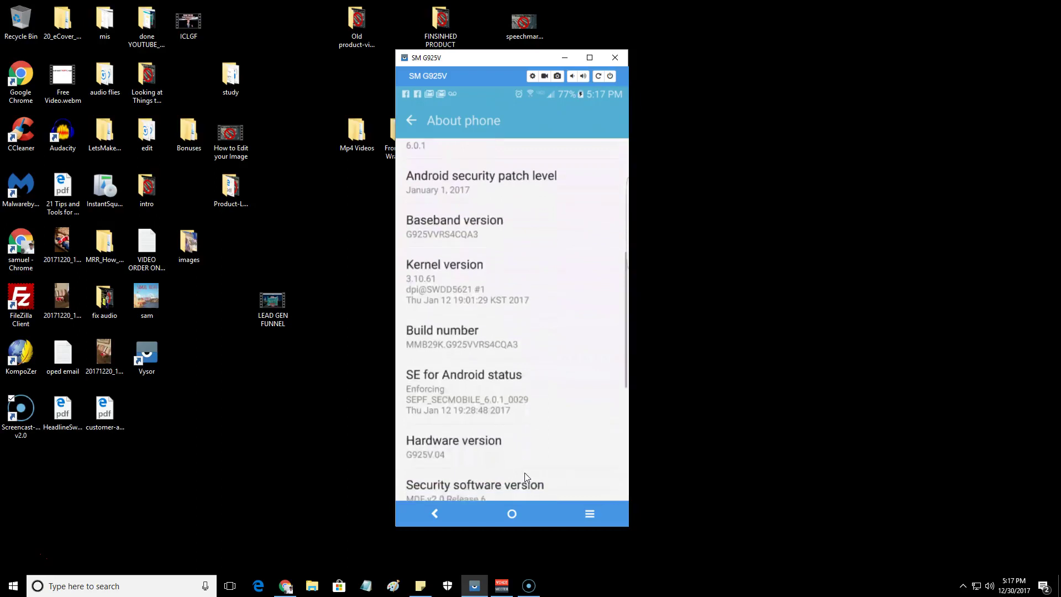
left_click(463, 331)
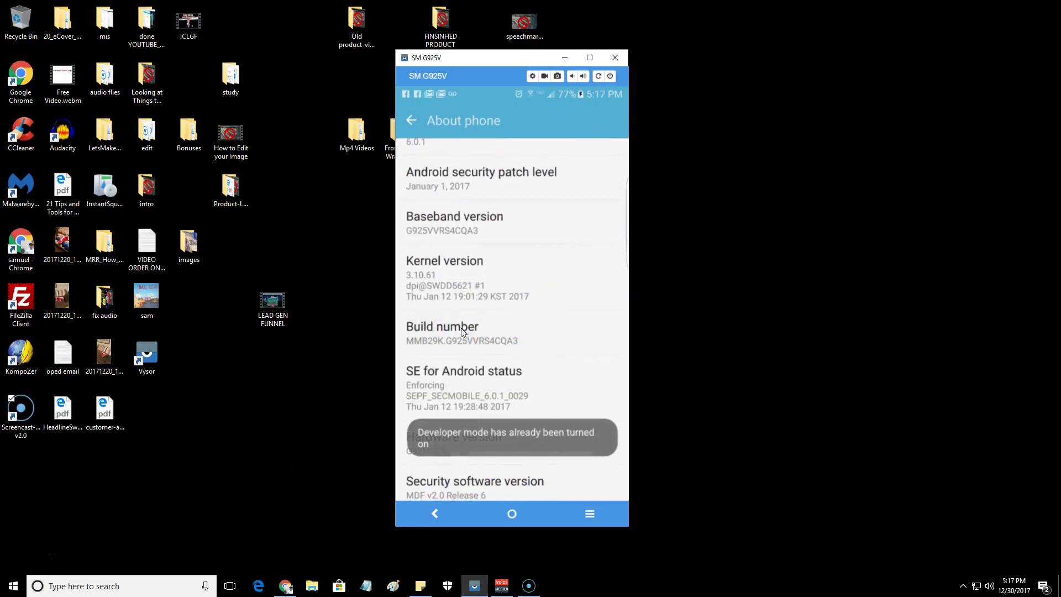
left_click(463, 332)
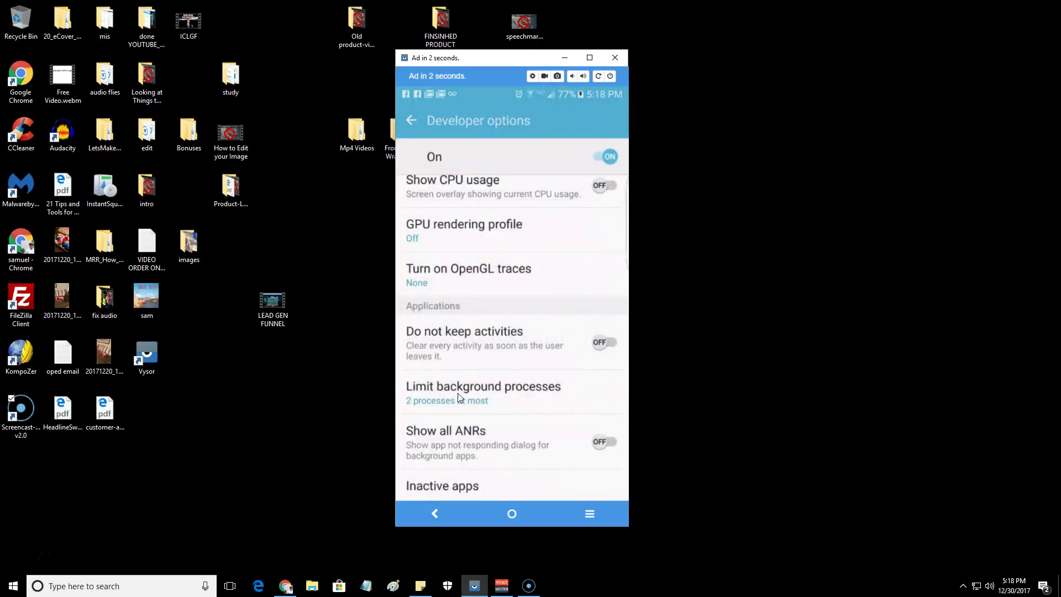
Step: Verify Developer options is On with USB debugging enabled, then back out to the main Settings list
left_click(449, 394)
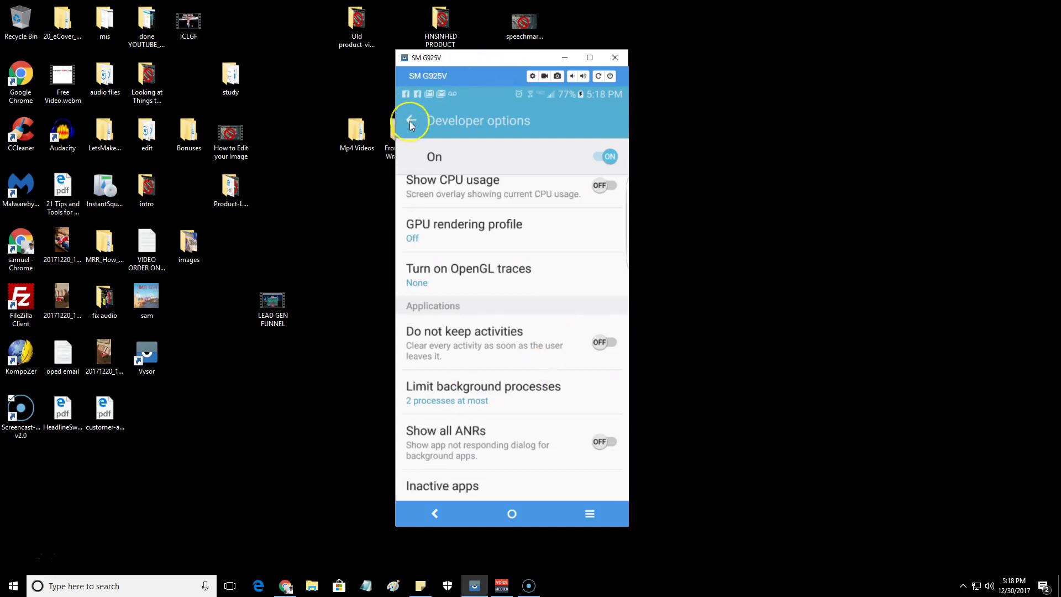
scroll(409, 121, "up", 10)
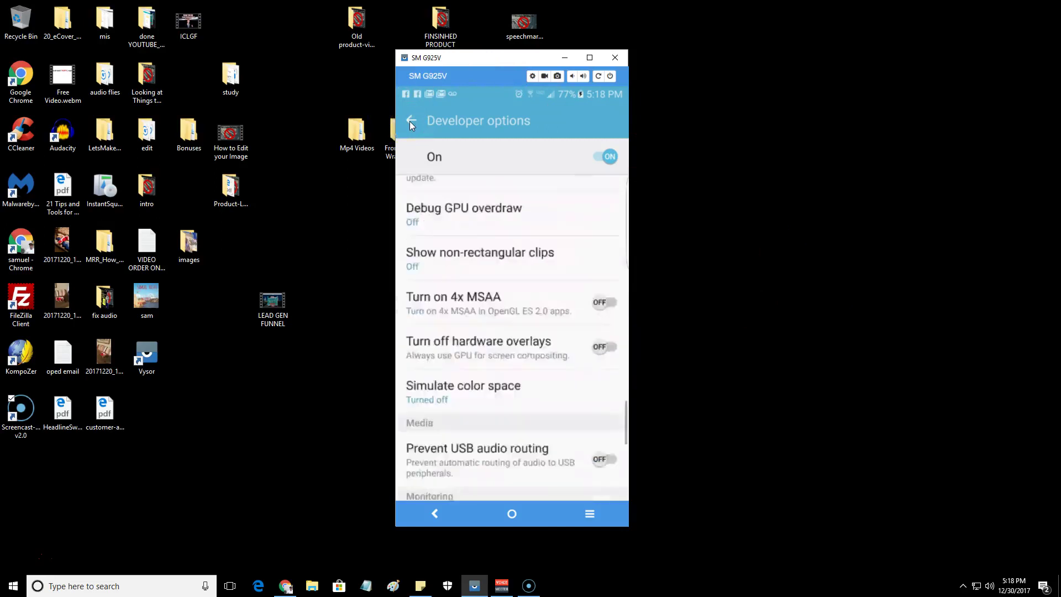
scroll(409, 121, "up", 10)
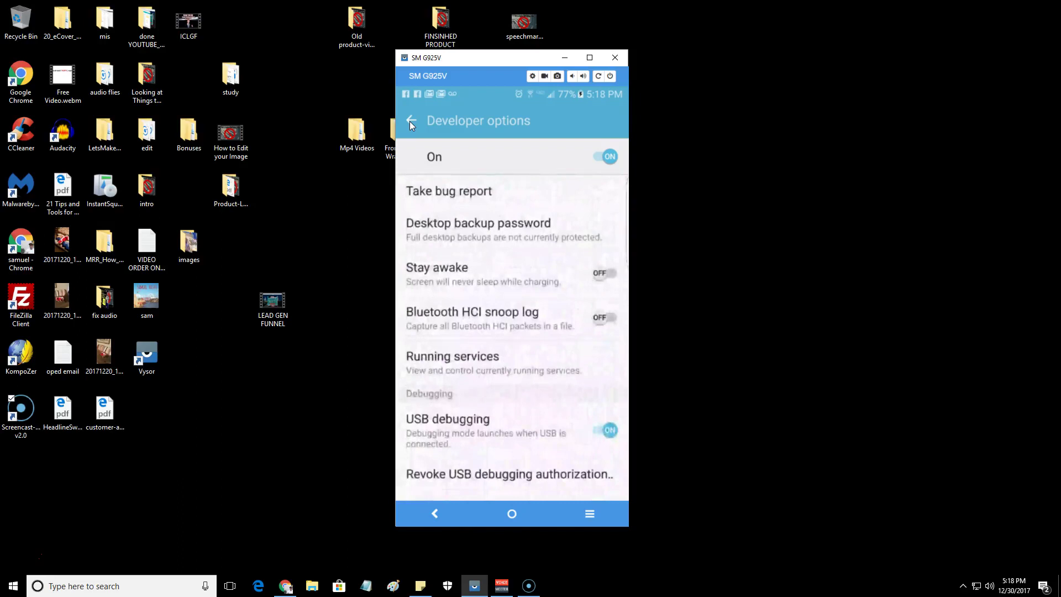
left_click(410, 121)
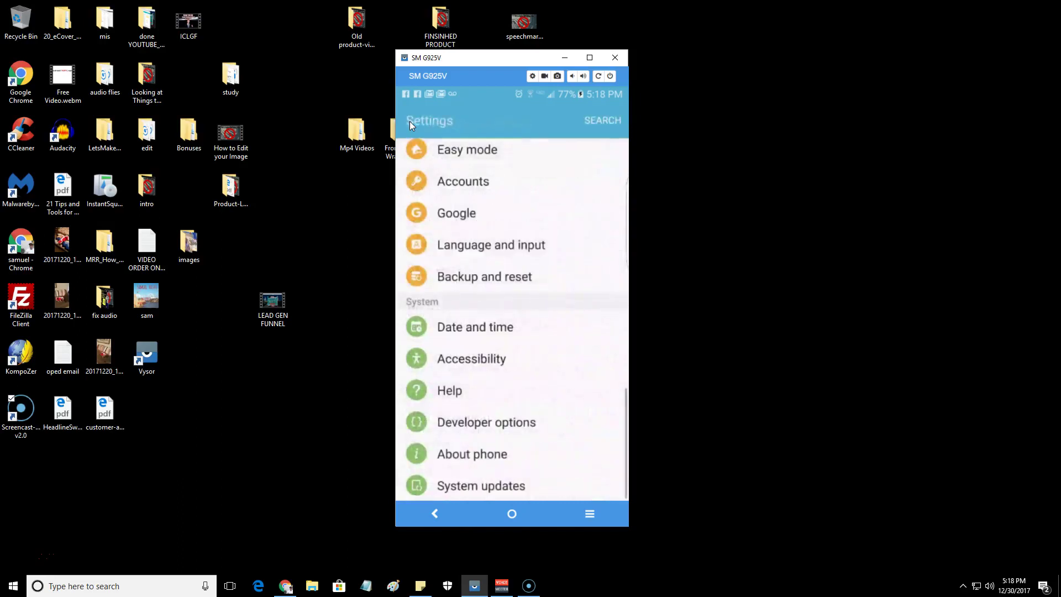
Step: Go home, search Play Store for 'Facebook profile video maker' and open Legend - Animate Text in Video
left_click(409, 121)
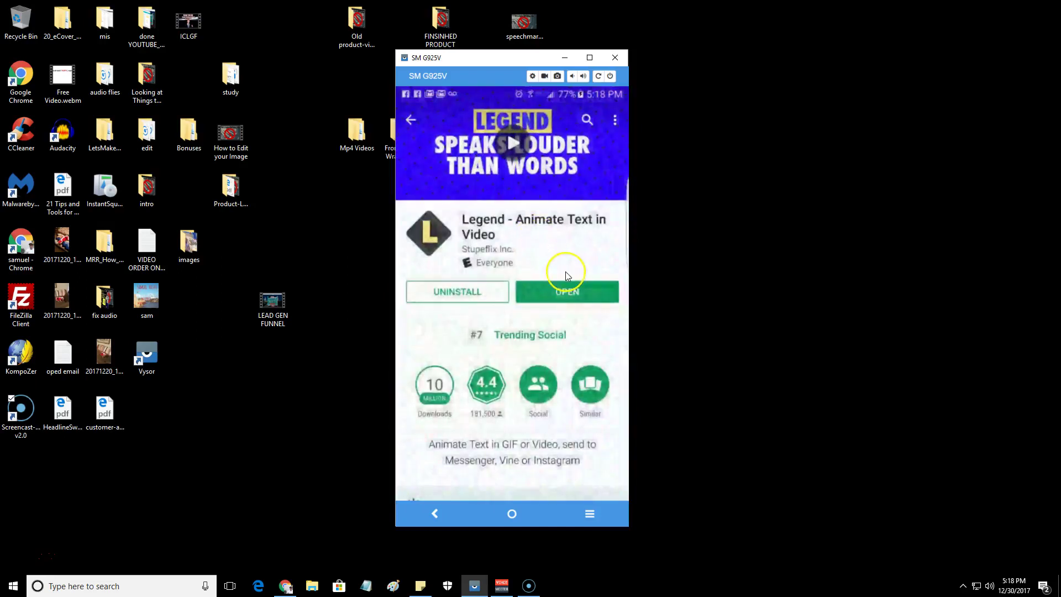
left_click(560, 292)
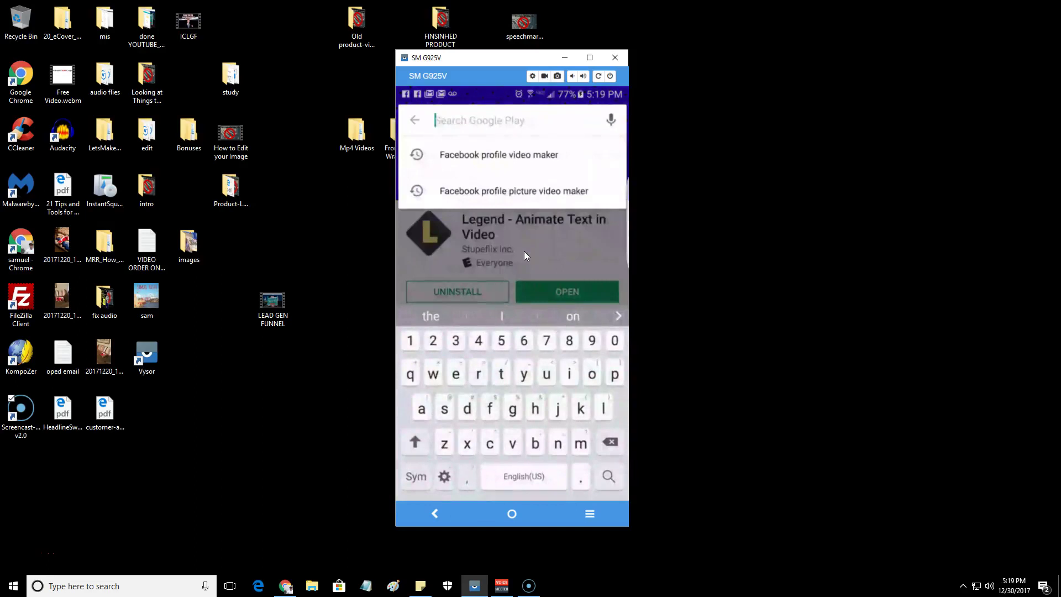
left_click(485, 231)
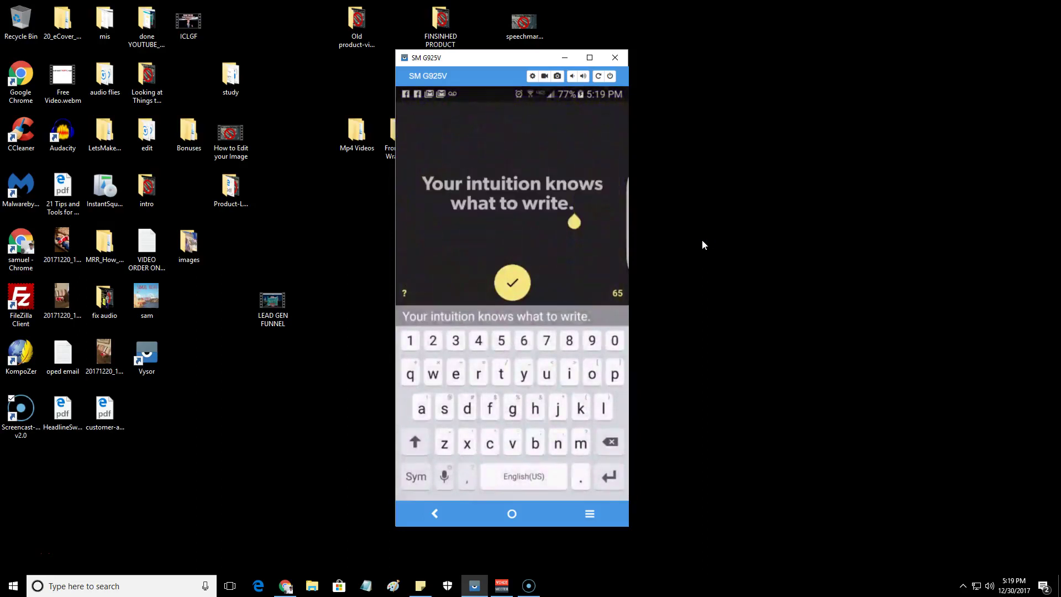
Step: Replace the sample text with '2018 best year ever' and continue to the animation styles
key("BackSpace")
key("BackSpace")
key("BackSpace")
key("BackSpace")
key("BackSpace")
key("BackSpace")
key("BackSpace")
key("BackSpace")
key("BackSpace")
key("BackSpace")
key("BackSpace")
key("BackSpace")
key("BackSpace")
key("BackSpace")
key("BackSpace")
key("BackSpace")
key("BackSpace")
key("BackSpace")
key("BackSpace")
key("BackSpace")
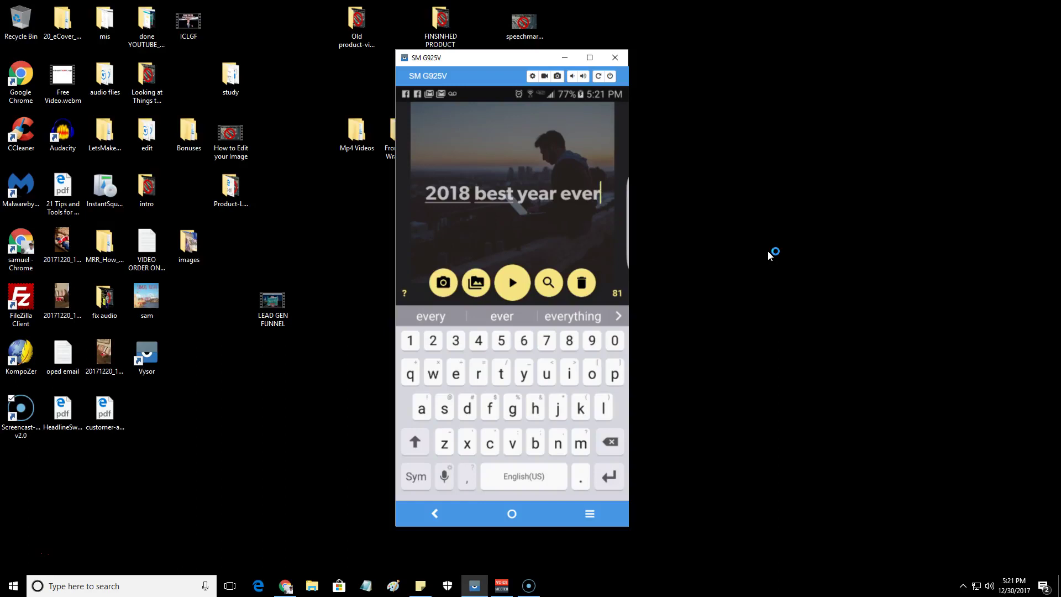
key("Return")
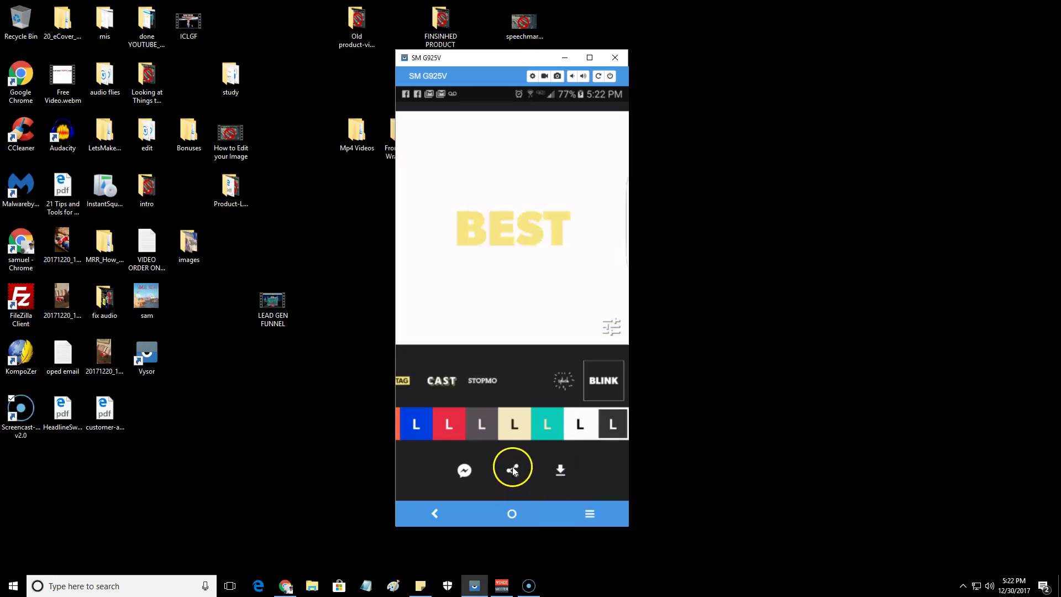
Step: Attempt to share the BLINK animation as a video, then dismiss the 'Share your Legend' sheet
left_click(512, 469)
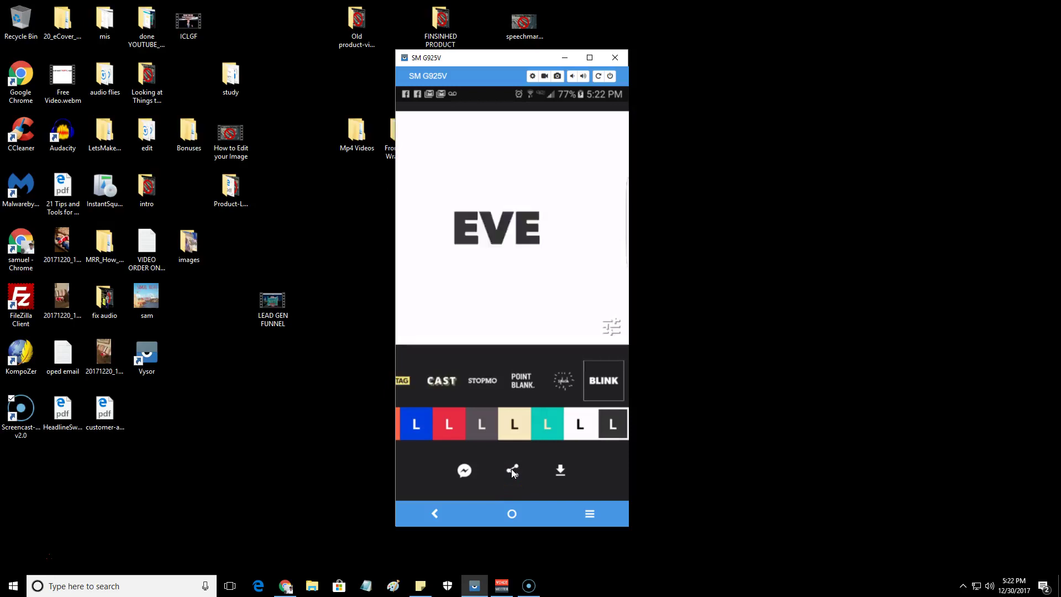
left_click(512, 468)
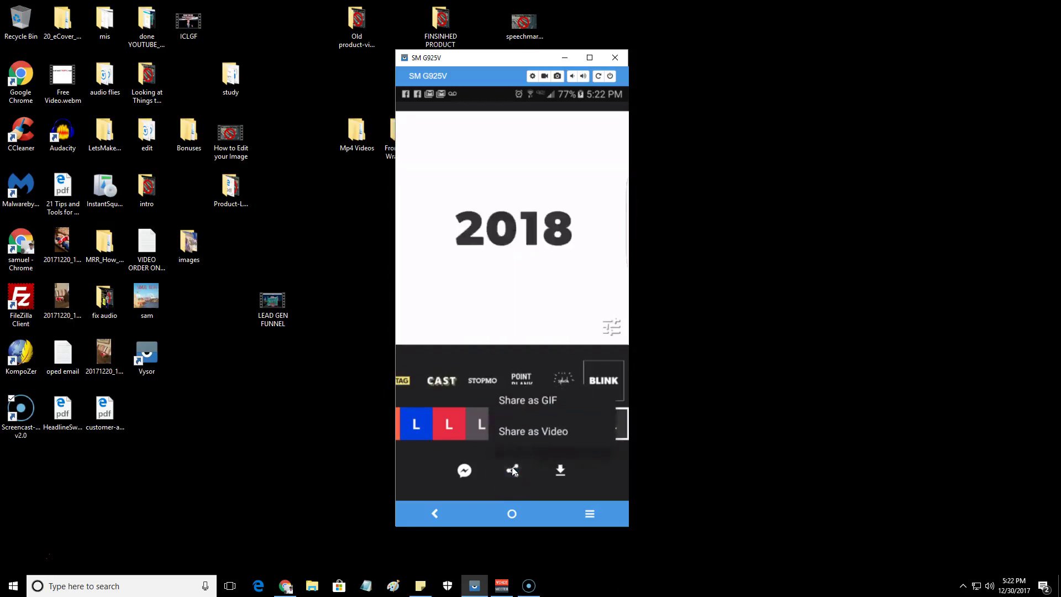
left_click(508, 433)
left_click(533, 430)
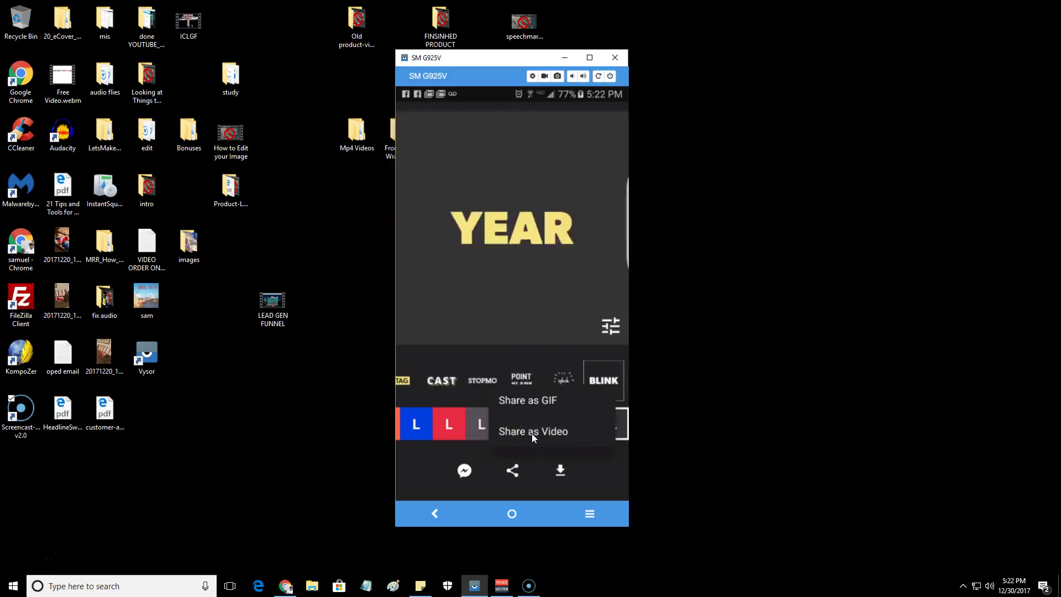
left_click(561, 465)
left_click(522, 423)
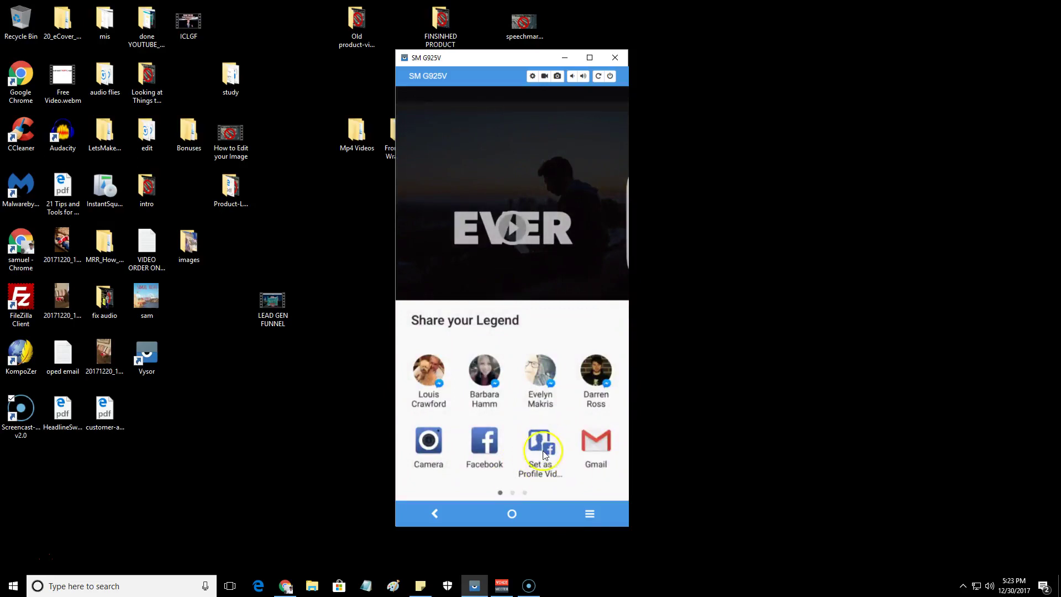
left_click(434, 515)
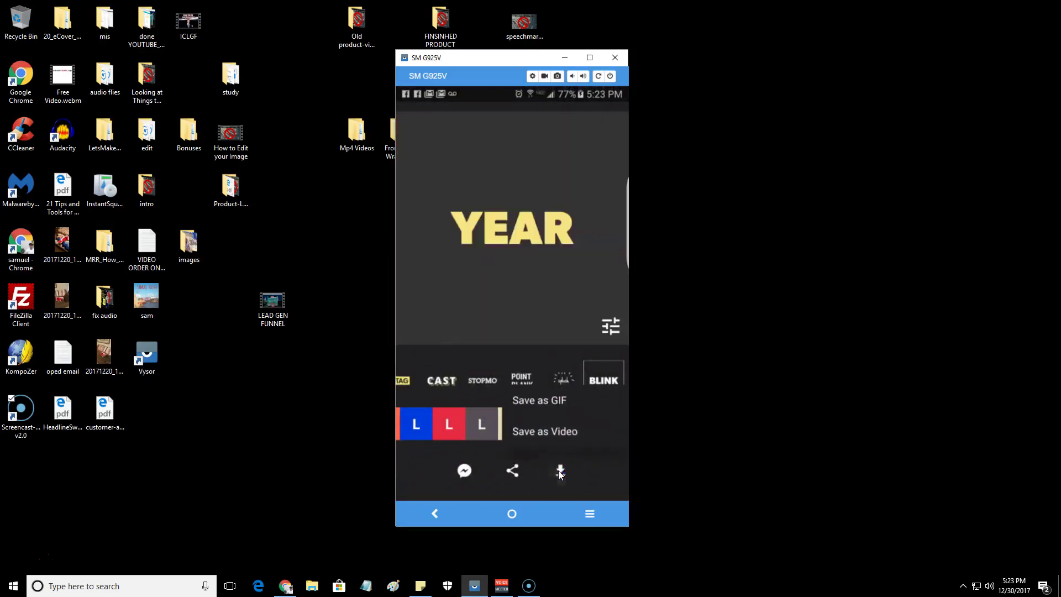
Step: Save the BLINK animation to the phone as an mp4 (512p) video
left_click(524, 431)
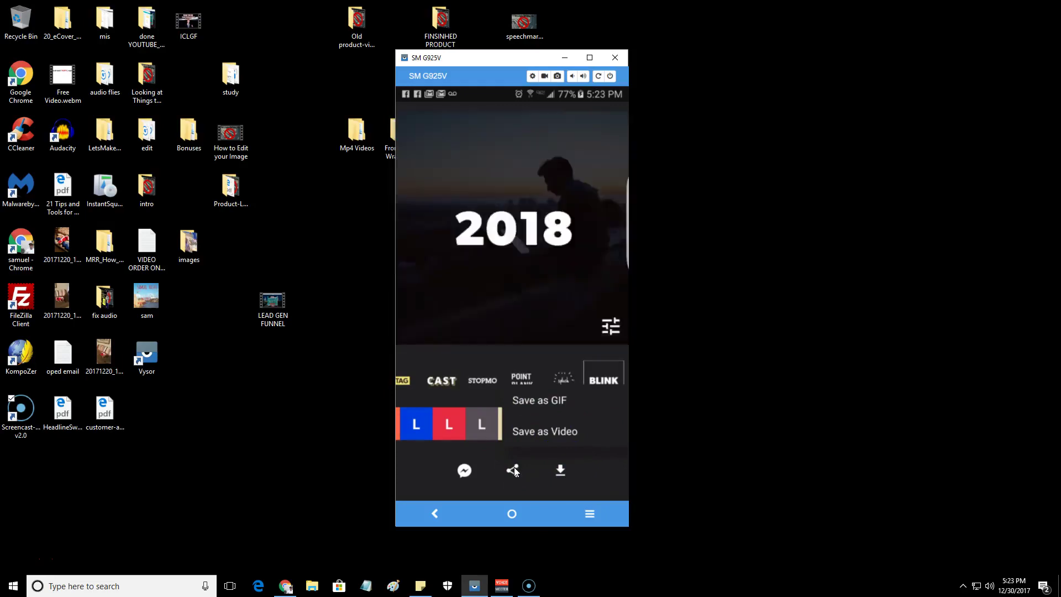
left_click(563, 464)
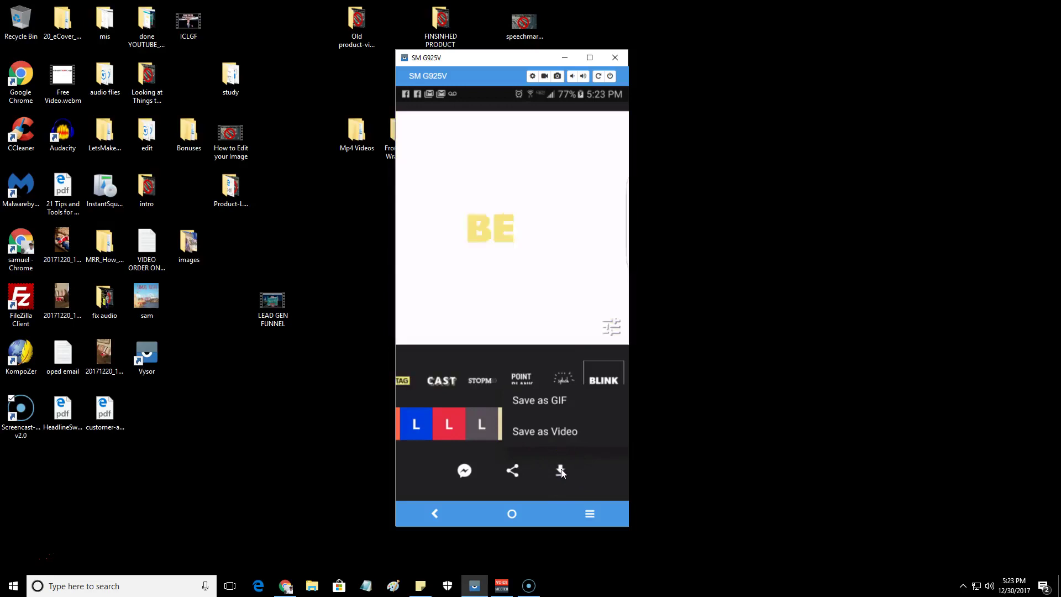
left_click(562, 439)
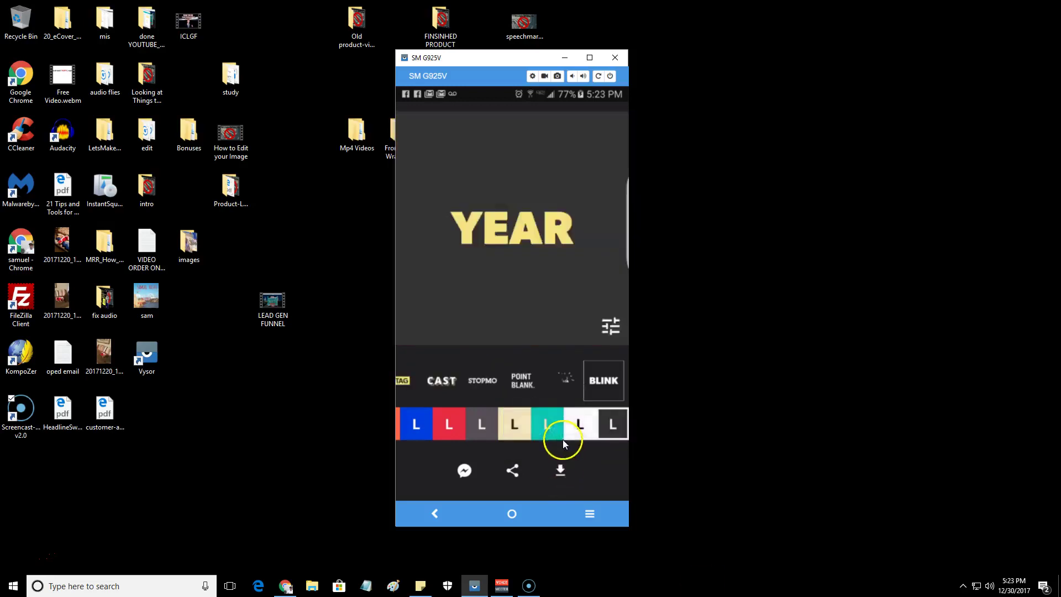
left_click(564, 470)
left_click(554, 440)
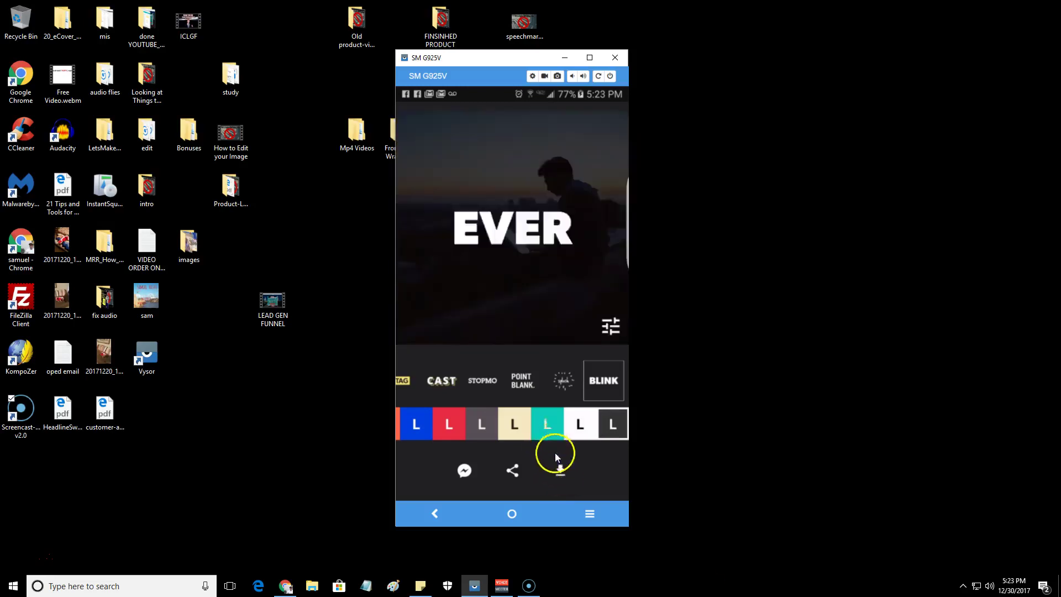
left_click(549, 432)
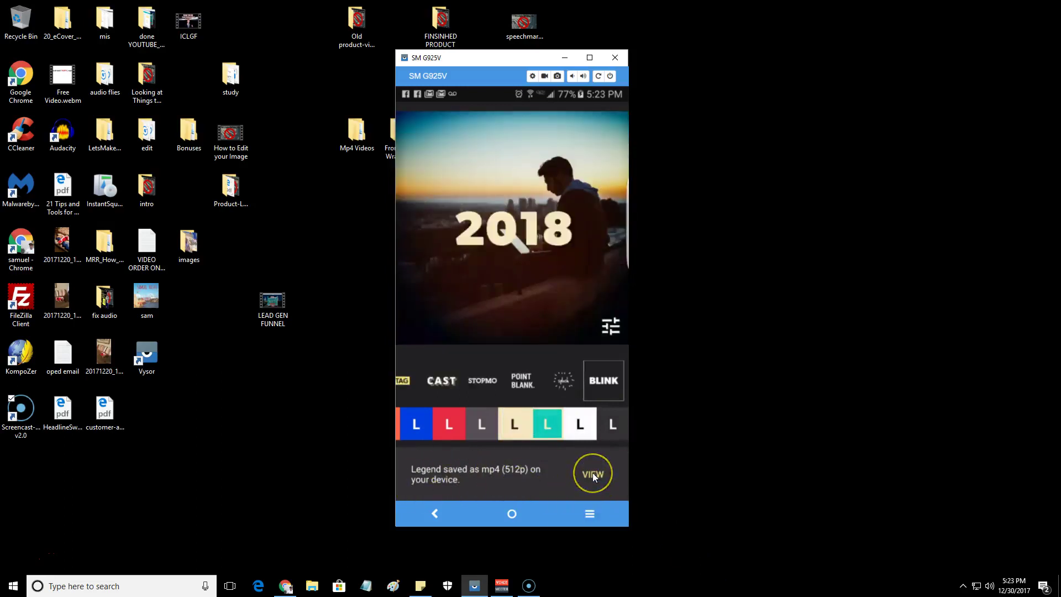
Step: Return to the text-entry screen showing '2018 best year ever' and hide the keyboard
left_click(497, 520)
left_click(431, 512)
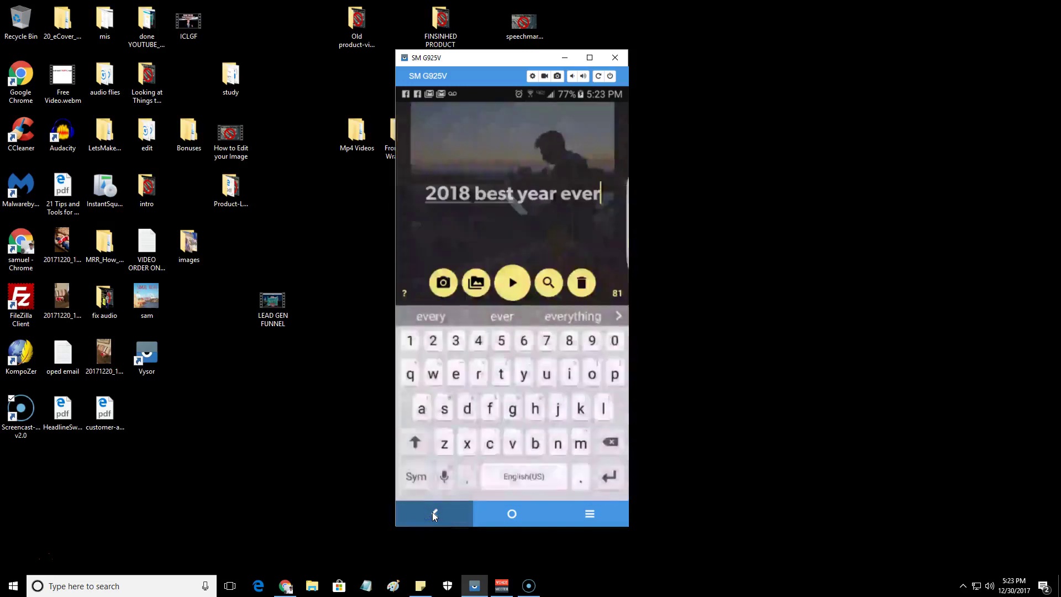
left_click(432, 512)
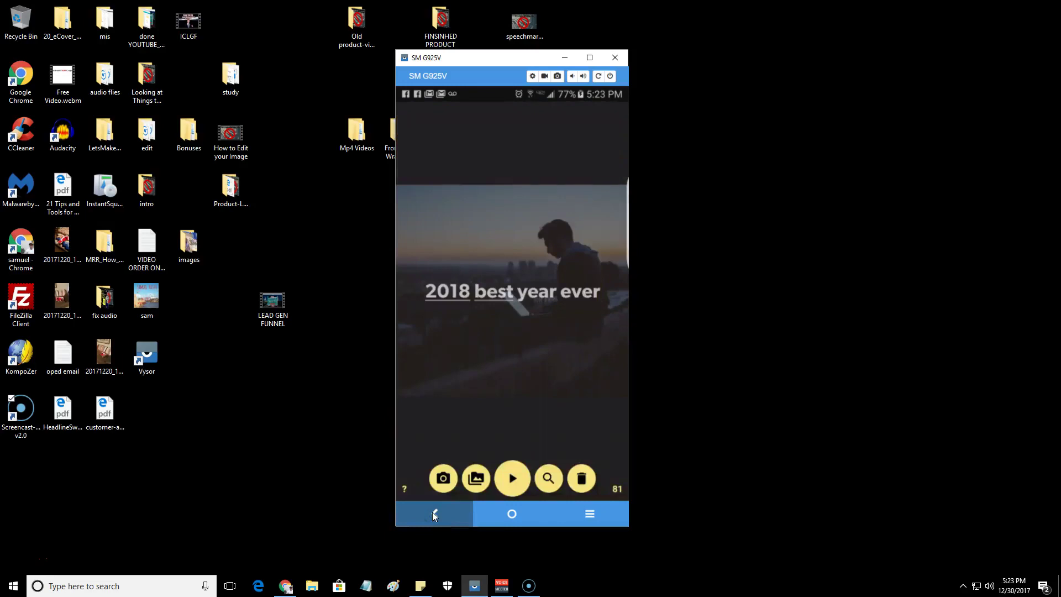
Step: Leave Legend, edit the Facebook profile picture, and choose to use an existing profile video
left_click(432, 511)
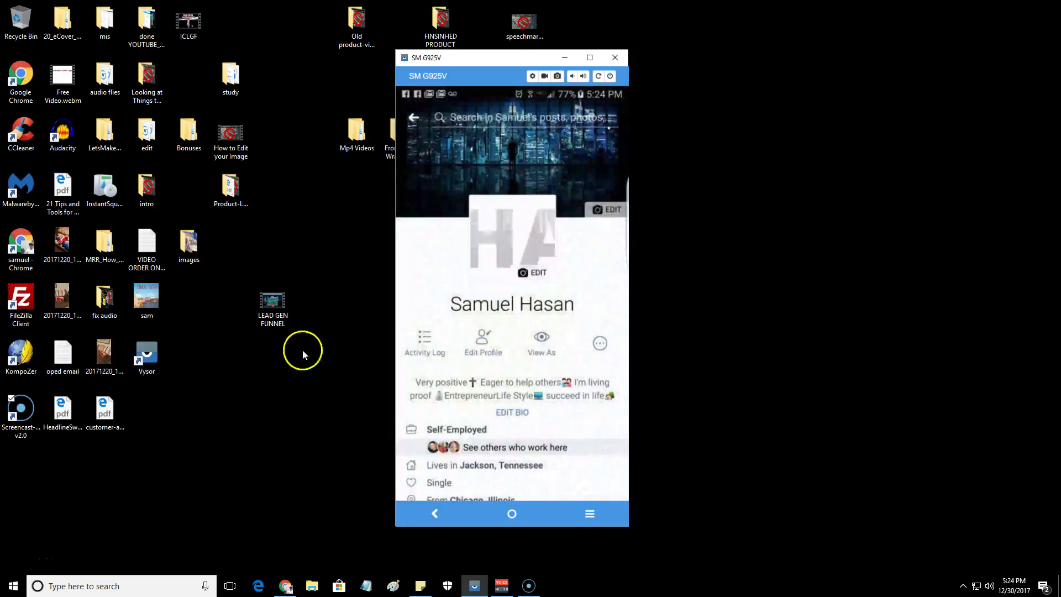
left_click(541, 272)
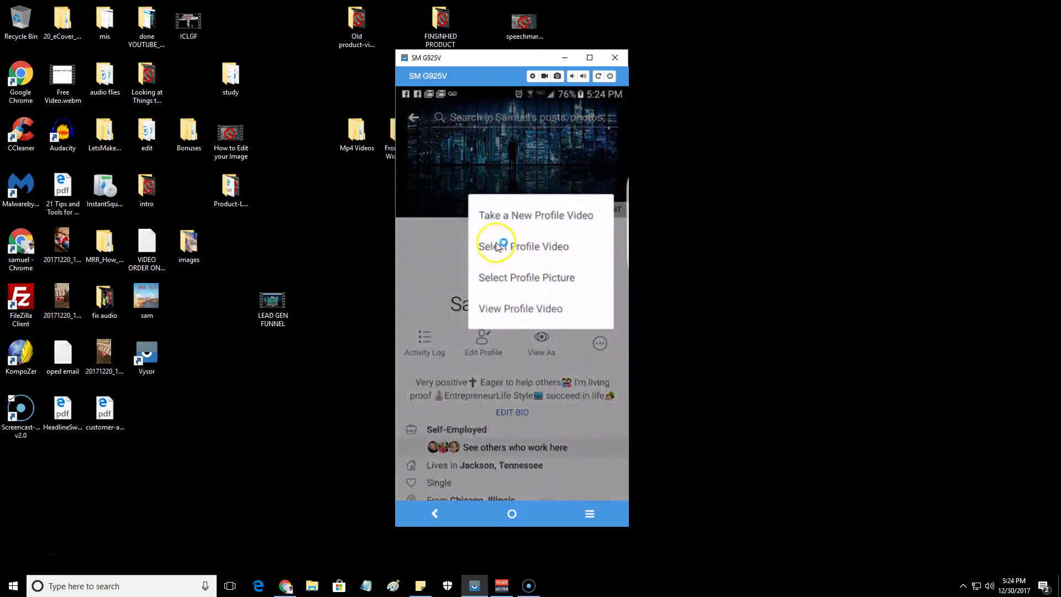
left_click(536, 249)
Step: Pick the saved 2018 clip from the Gallery and play it in the preview
left_click(523, 247)
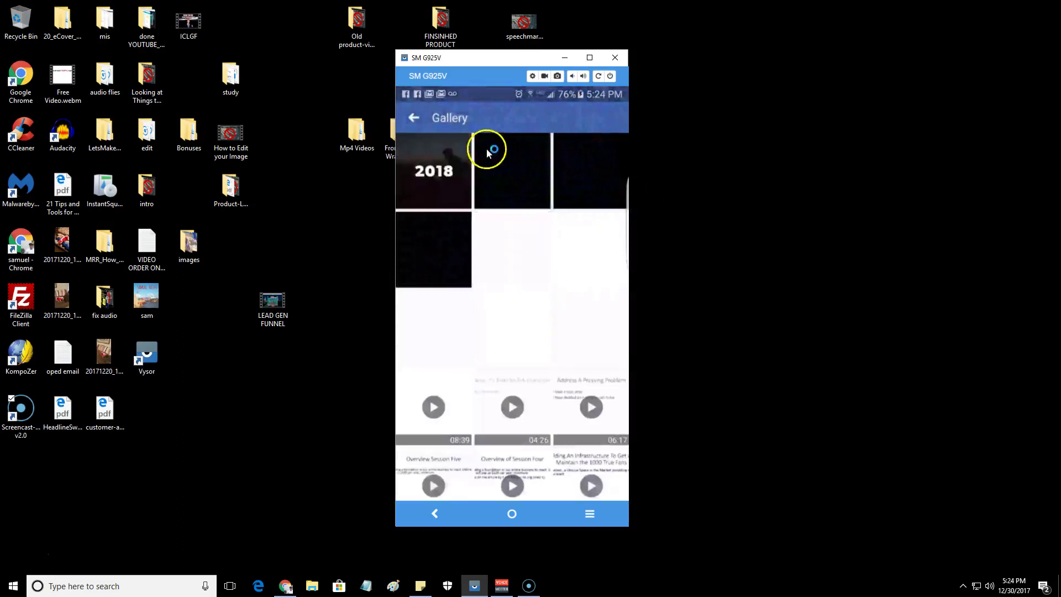
left_click(432, 177)
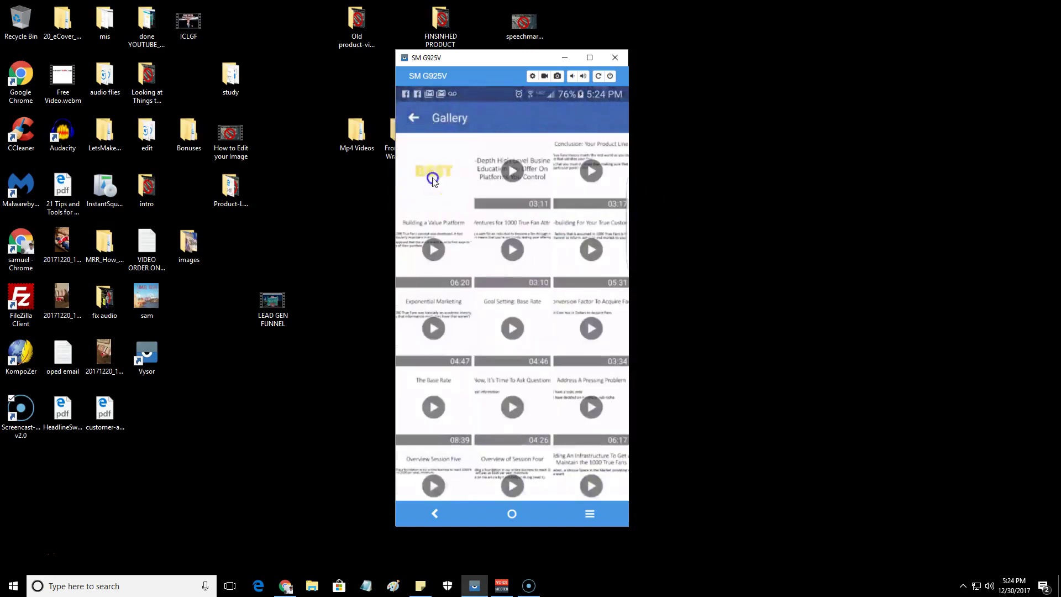
left_click(462, 286)
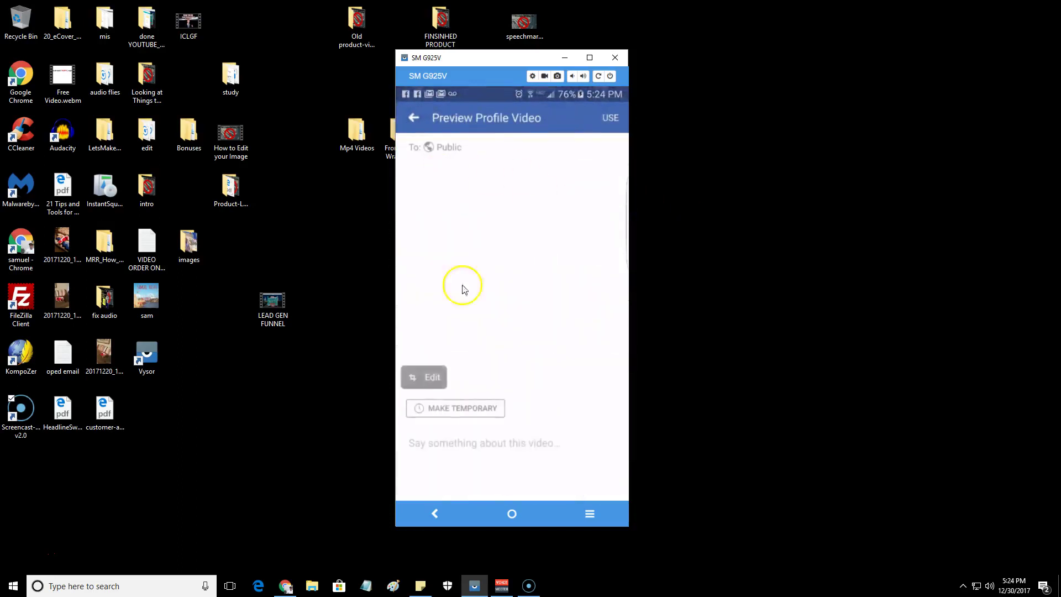
Step: Make the profile video temporary with a Custom duration and confirm it with USE
left_click(448, 409)
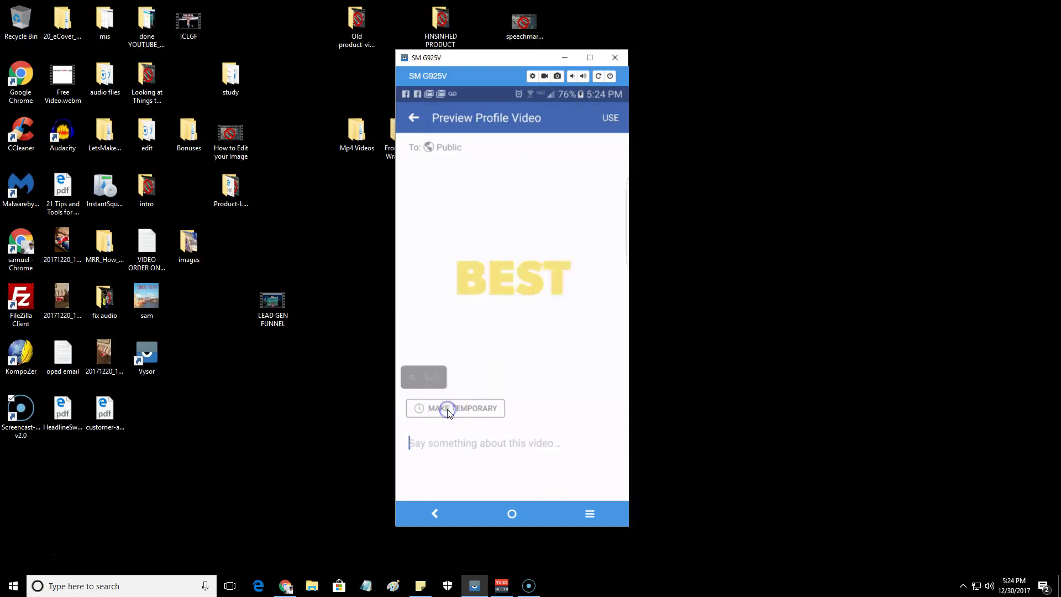
left_click(447, 412)
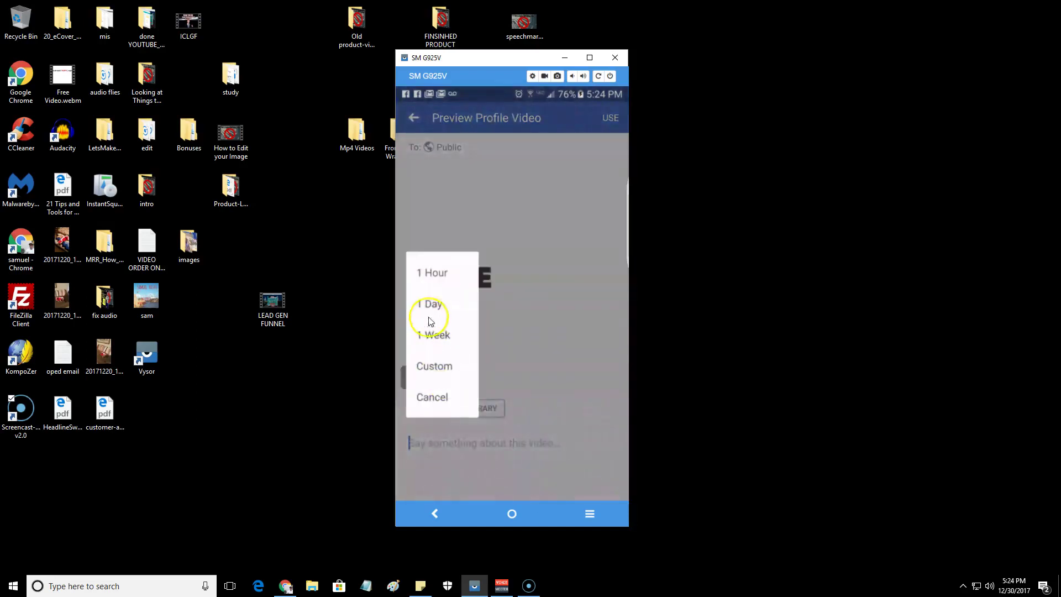
left_click(435, 370)
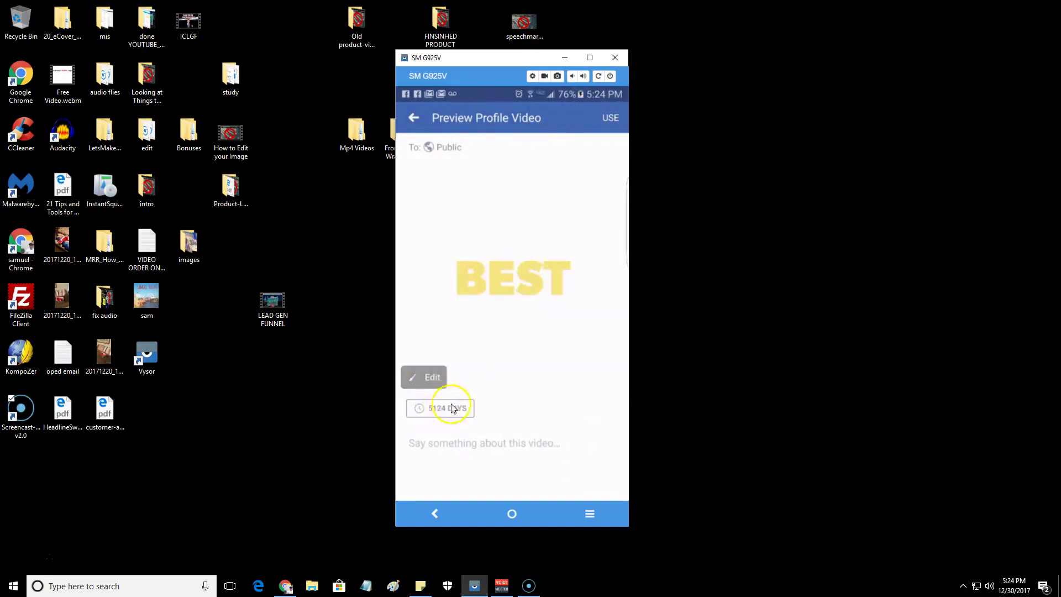
left_click(607, 119)
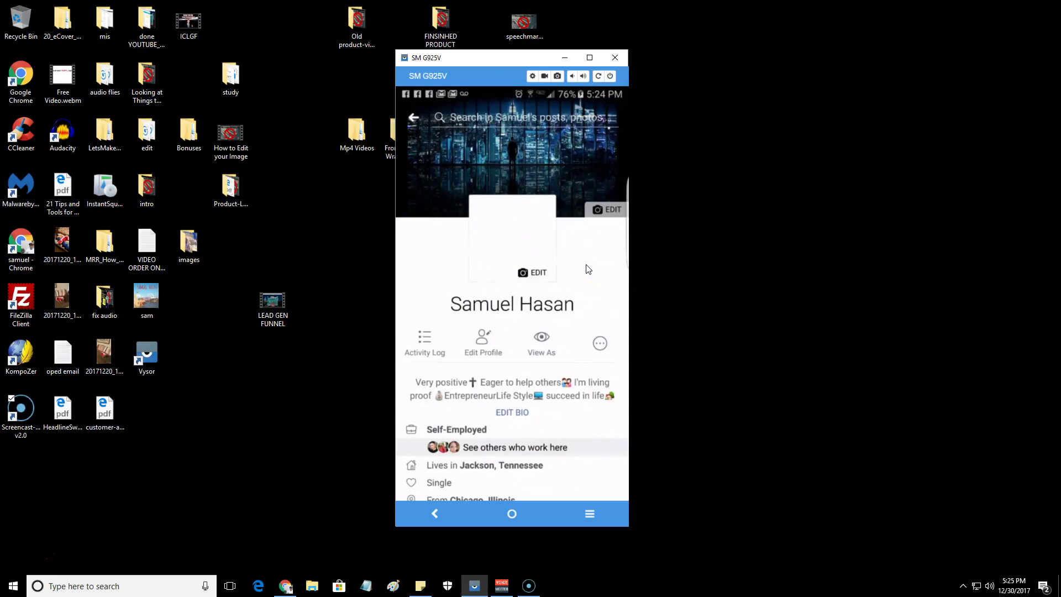
Step: Return to the Facebook profile and verify the yellow 2018 'YEAR' animation plays as the profile video
mouse_move(588, 269)
left_mouse_down()
mouse_move(568, 244)
mouse_move(545, 262)
left_mouse_up()
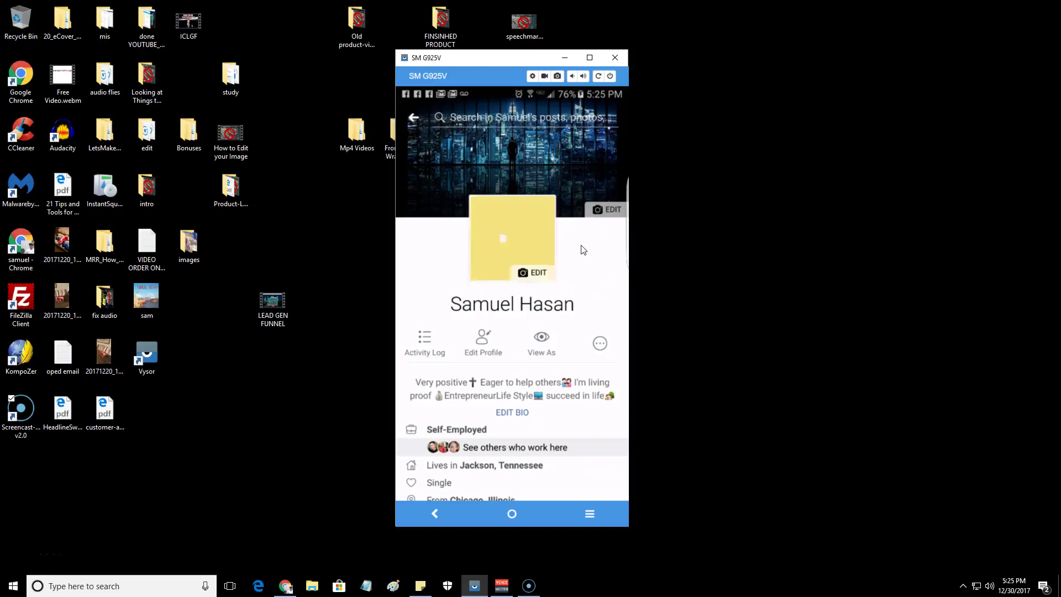
left_click(564, 252)
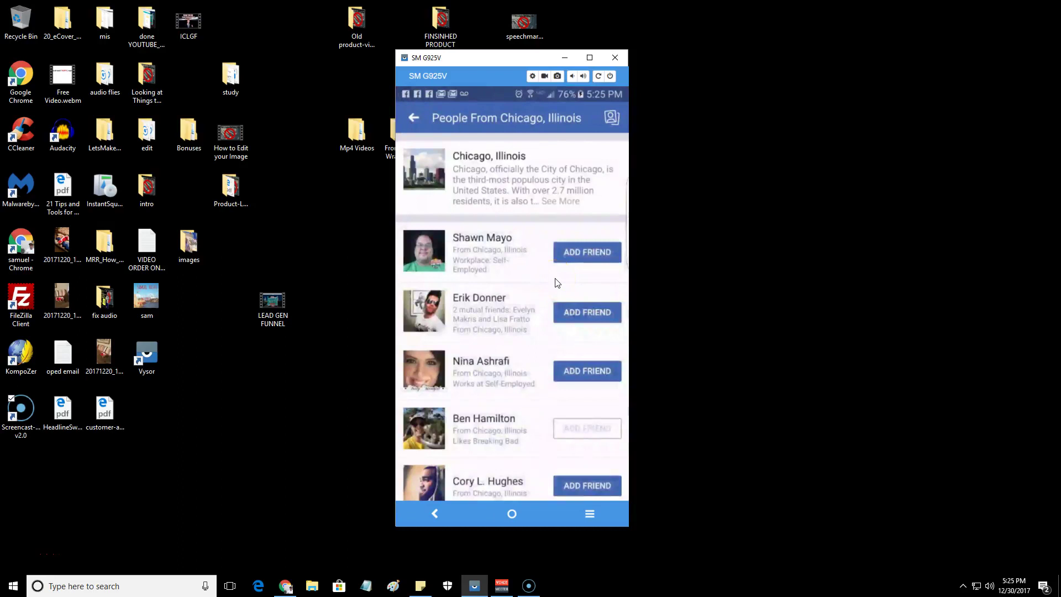
right_click(557, 282)
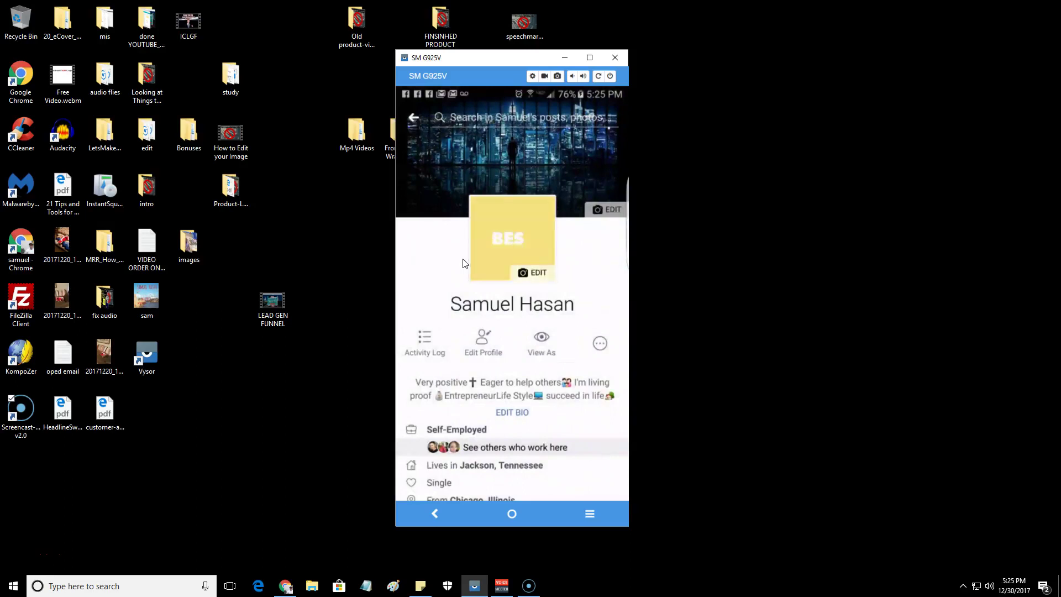
left_click(12, 544)
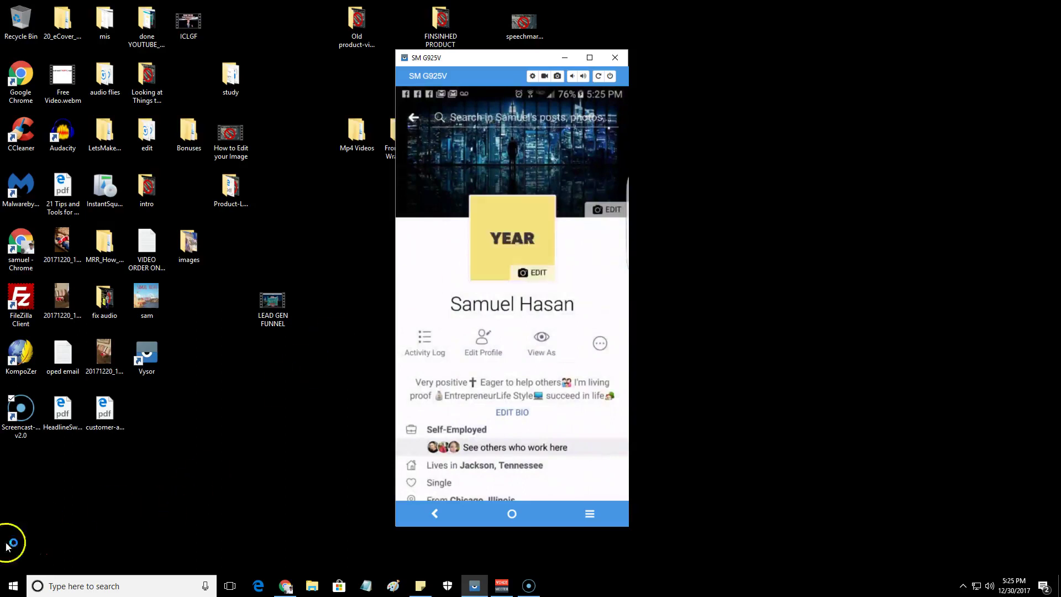